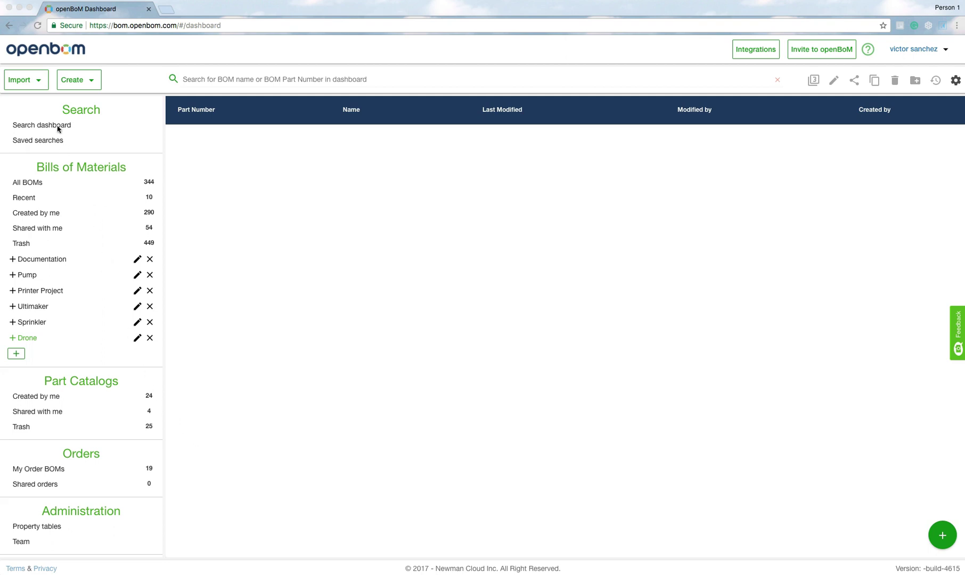
Browse the BOM import options and the create BOM or catalog options, then close them
click(40, 82)
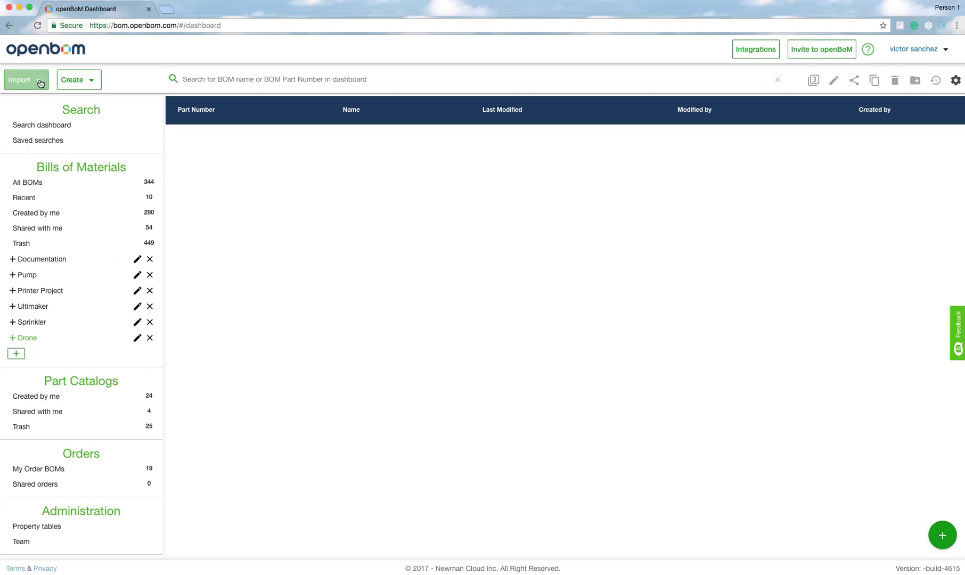
click(39, 82)
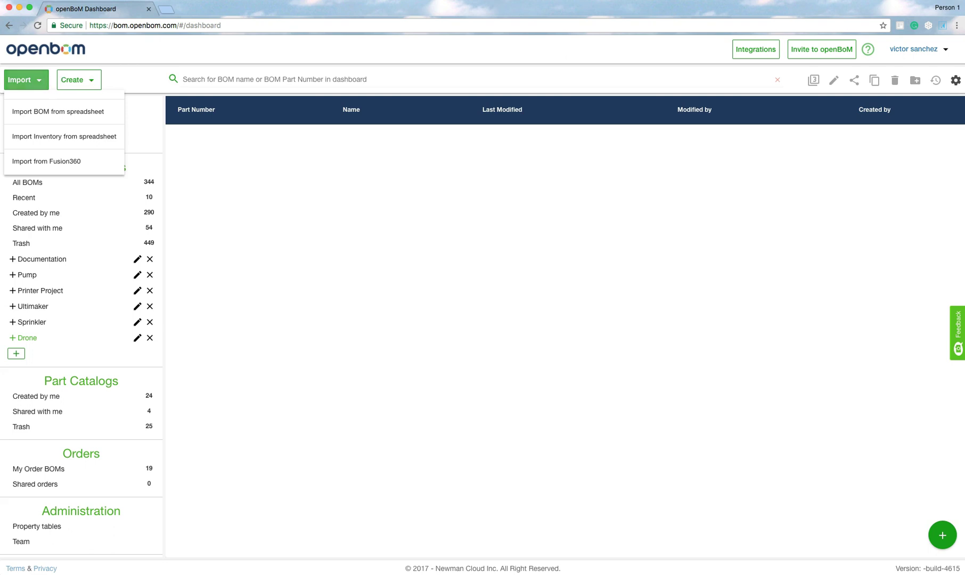
click(93, 81)
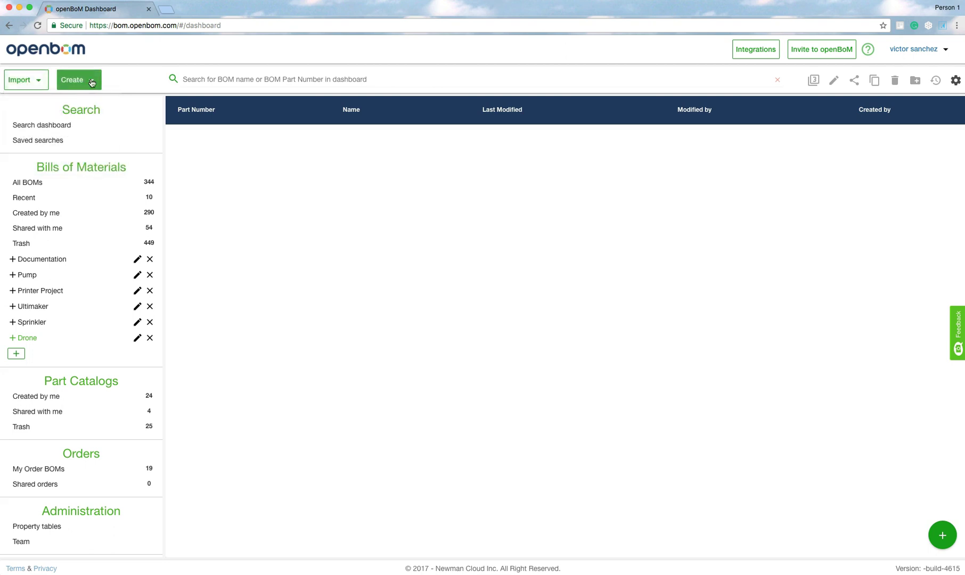
click(92, 81)
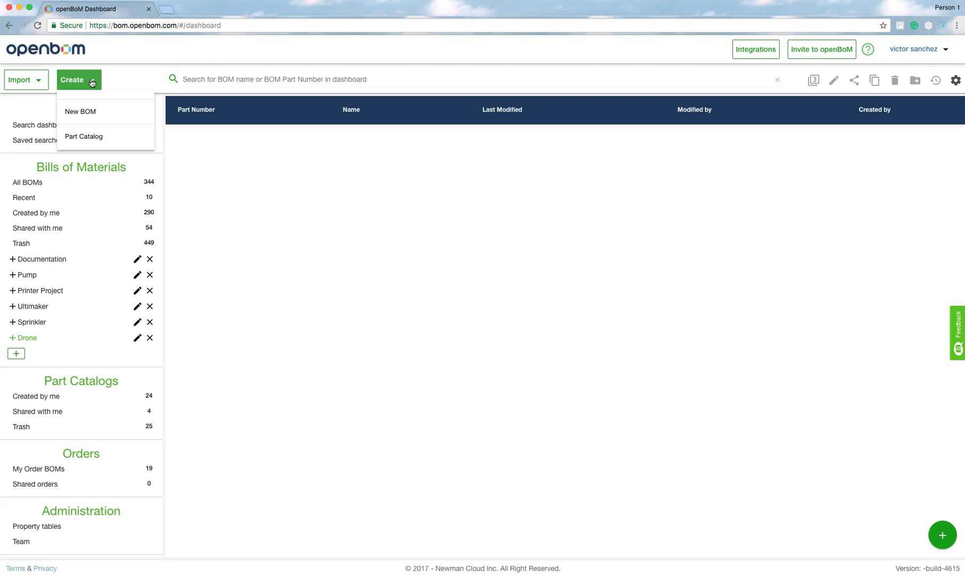
click(235, 180)
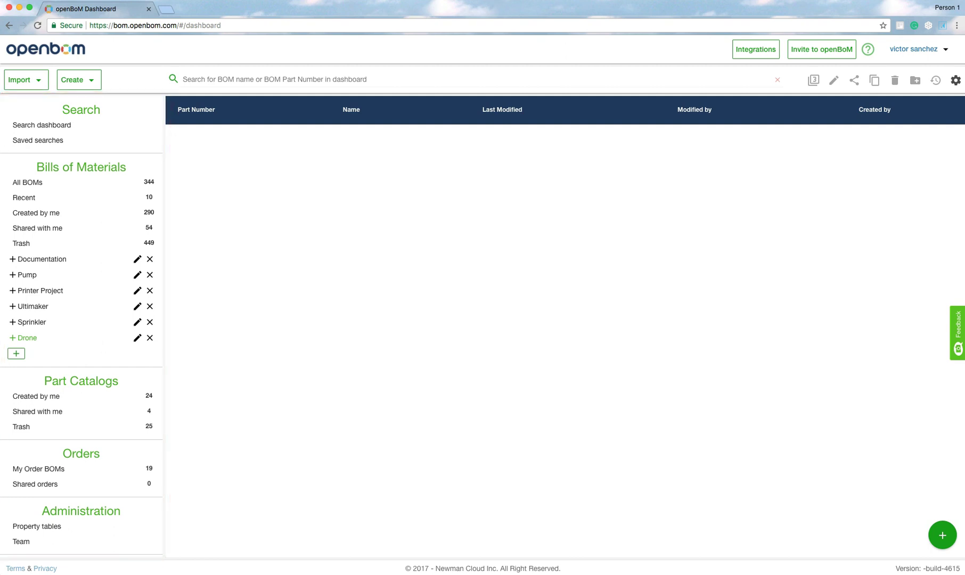
Review the CAD integrations list, then open the first Ultimaker BOM, Boat Pump 1000
click(754, 54)
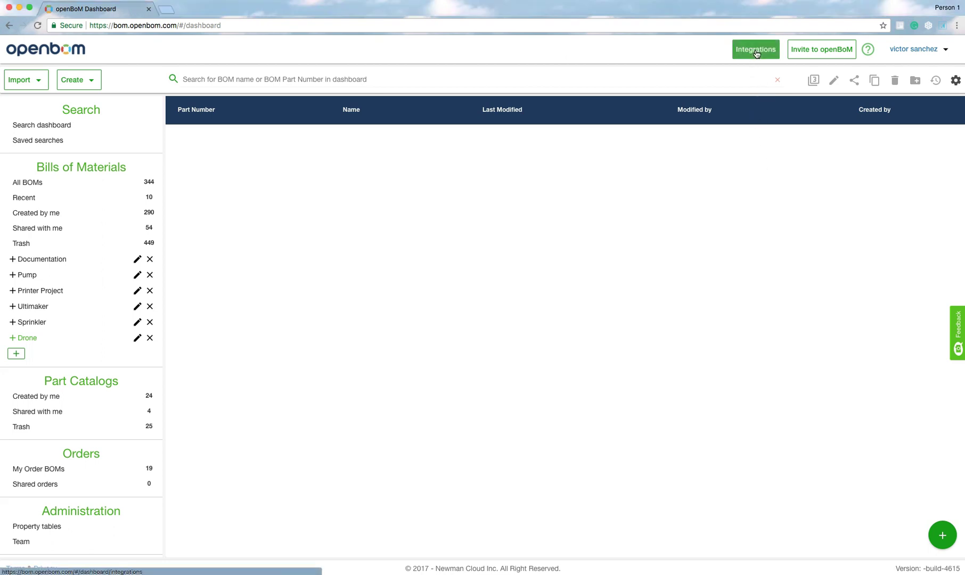
click(757, 54)
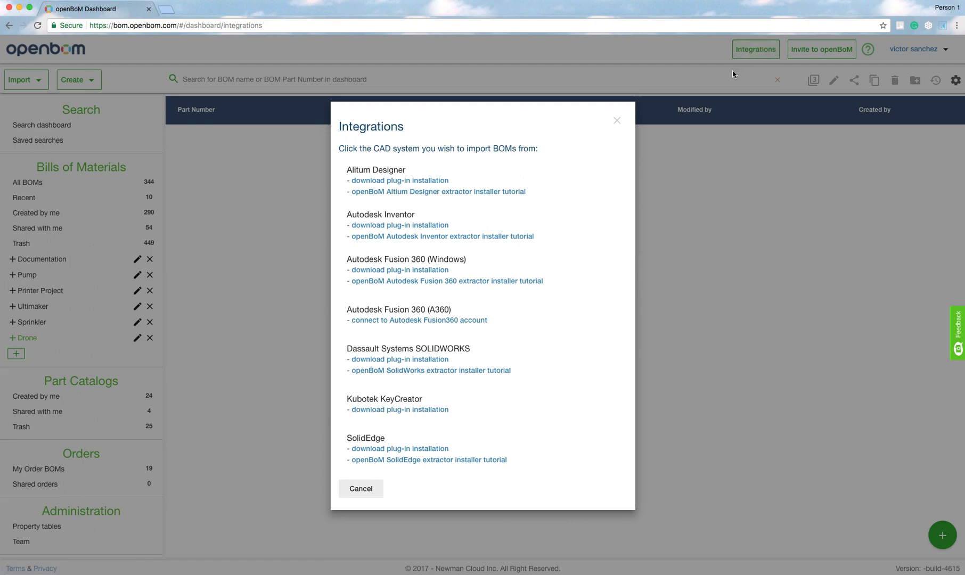
click(617, 123)
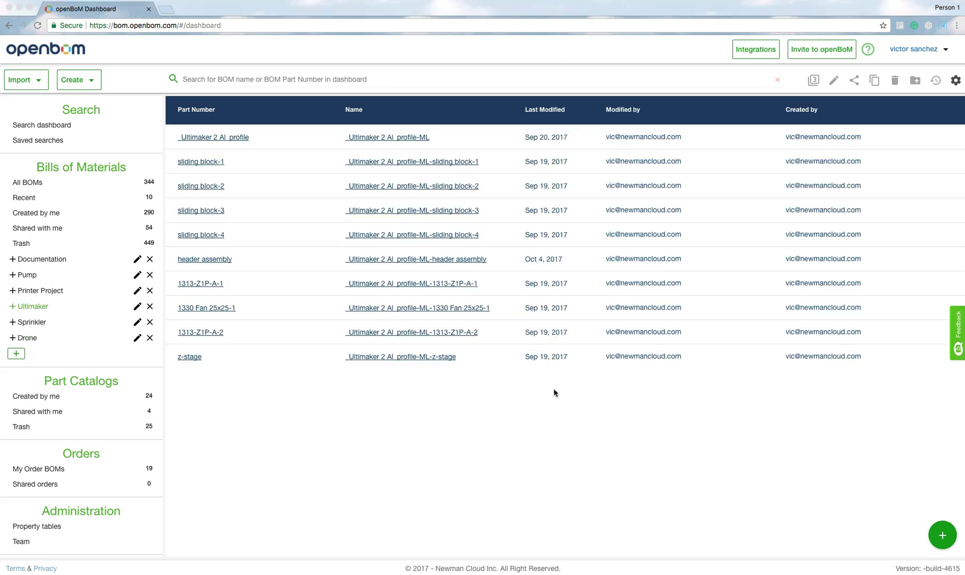
click(495, 143)
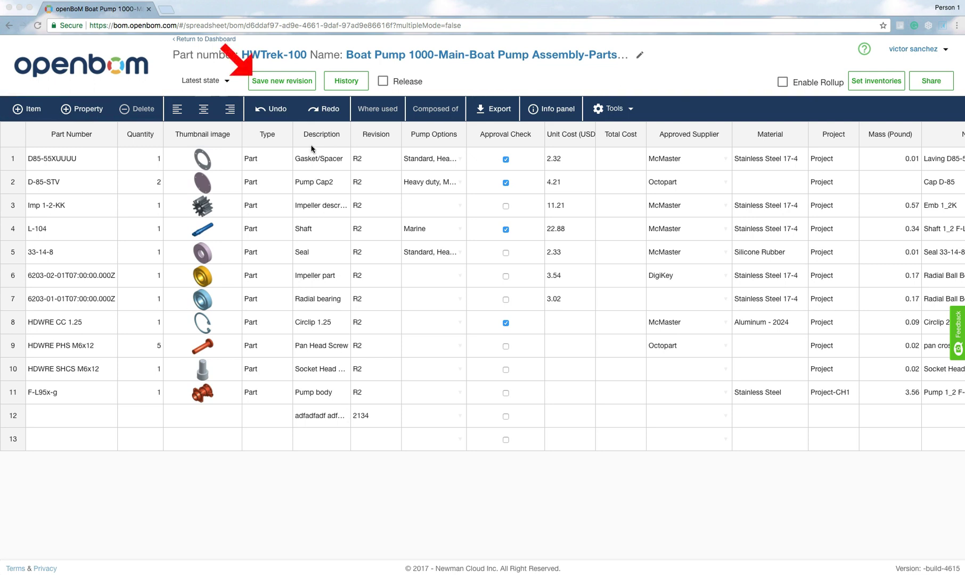
click(228, 83)
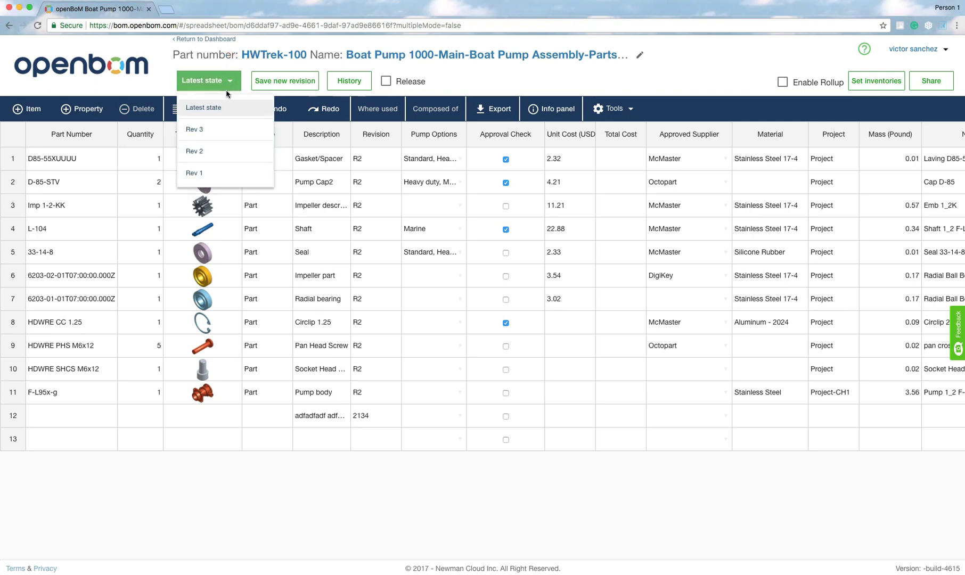
click(220, 180)
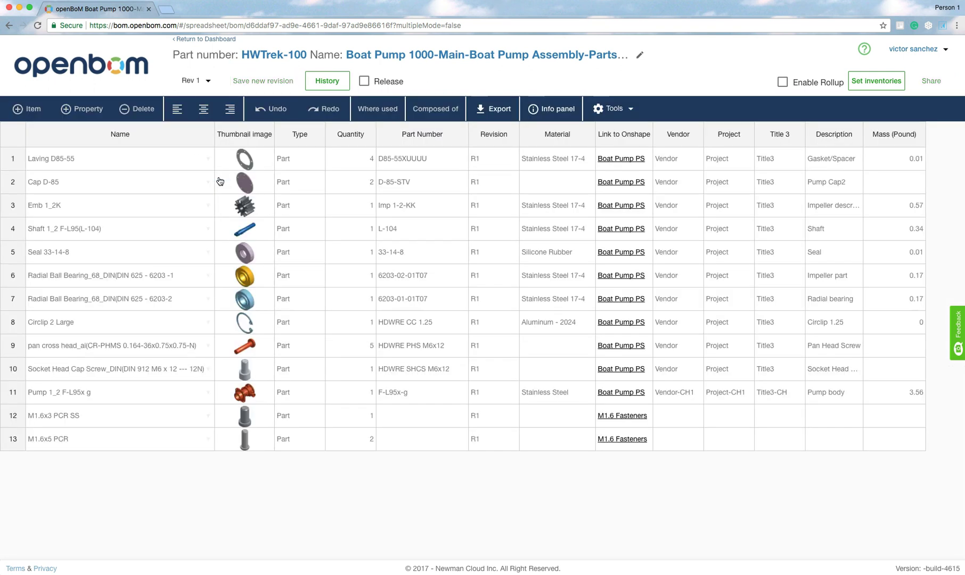
click(208, 84)
click(202, 111)
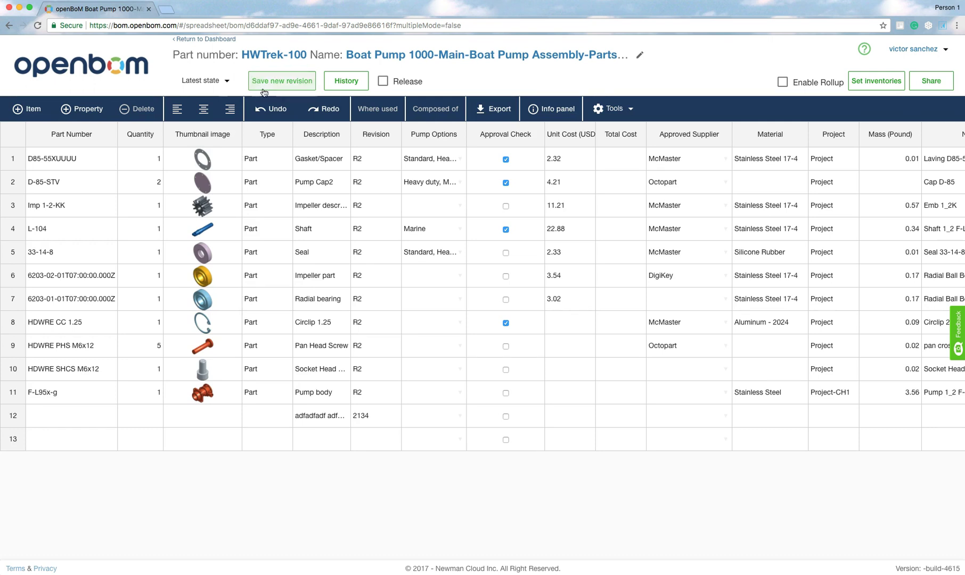
Show the Boat Pump BOM's History panel and scroll past Revision 3 to the Revision 2 edits
click(346, 85)
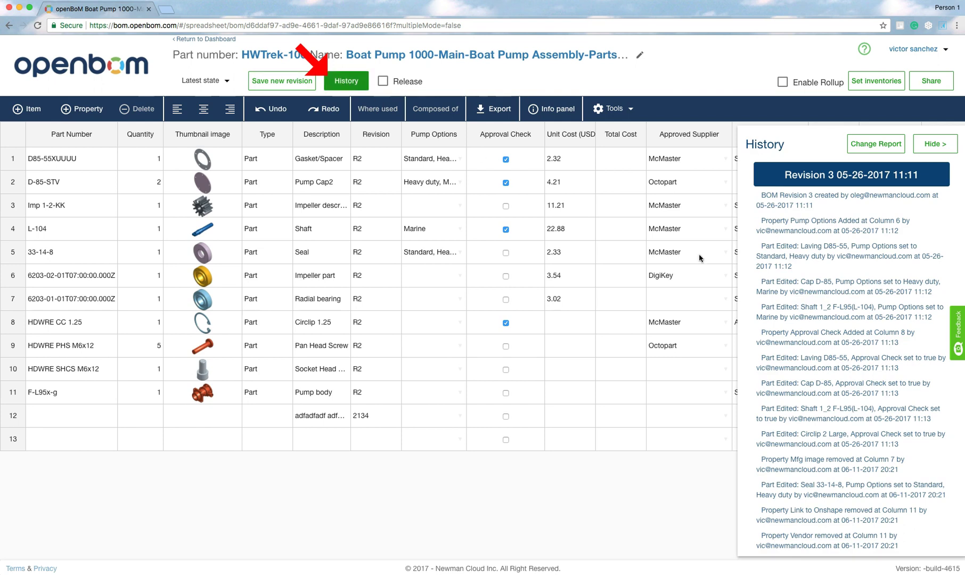
scroll(809, 287, down, 1)
scroll(808, 287, down, 8)
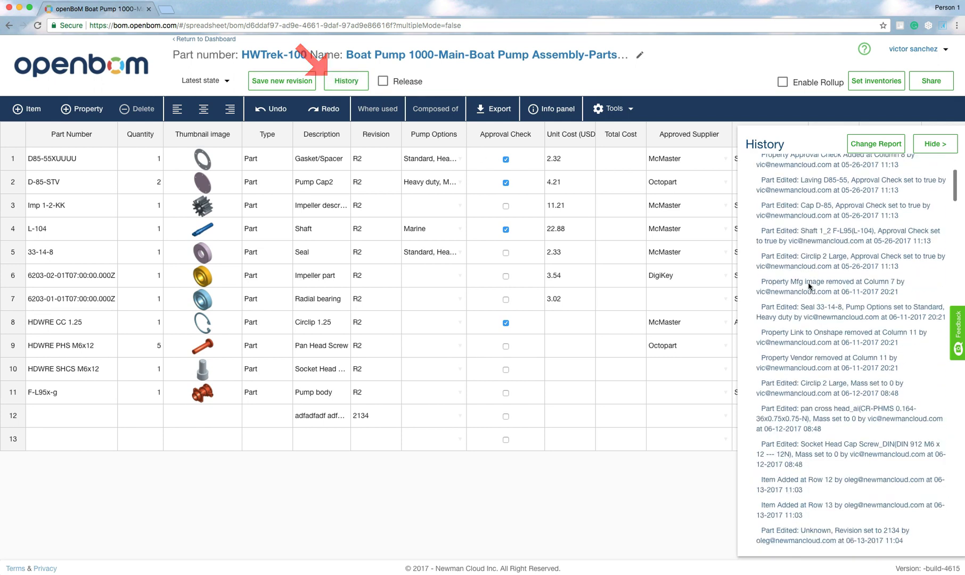
scroll(808, 287, down, 10)
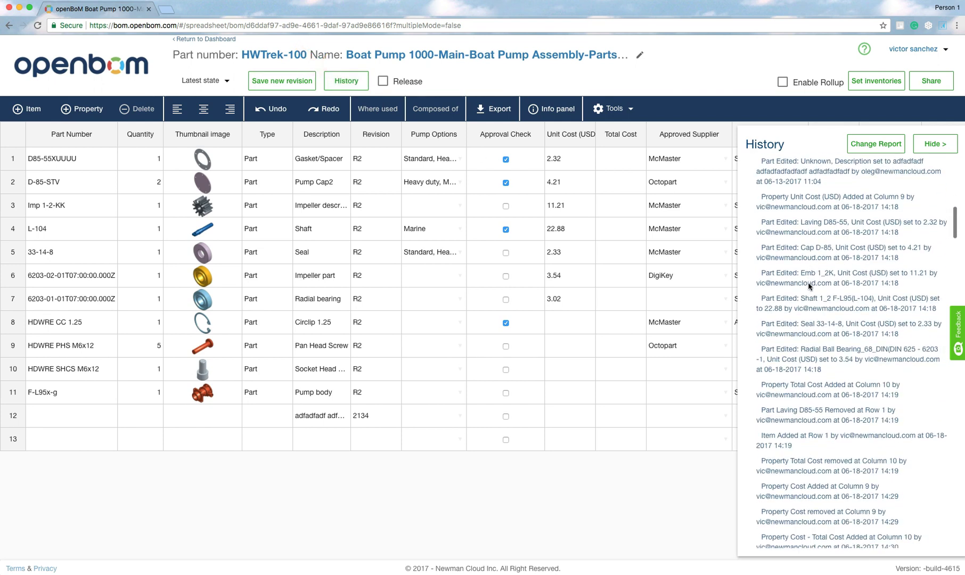
scroll(809, 286, down, 5)
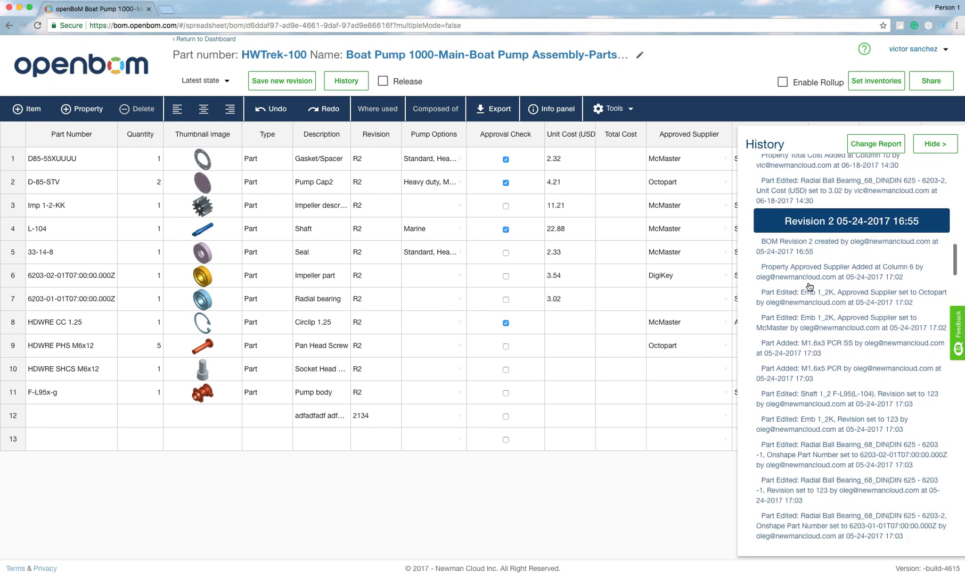
Set up a Change Report from Rev 1 to Rev 3, then cancel it without downloading
click(864, 151)
click(452, 281)
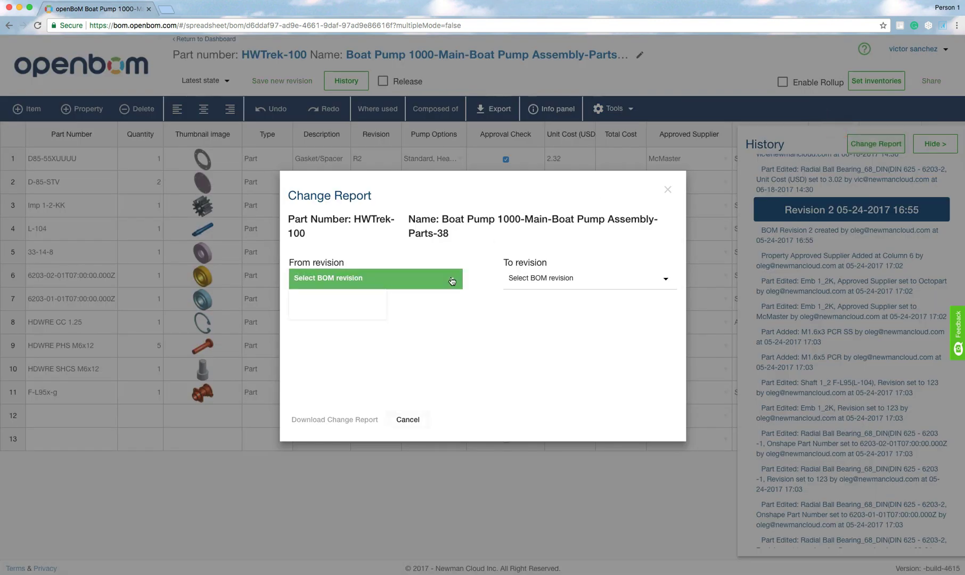
click(341, 334)
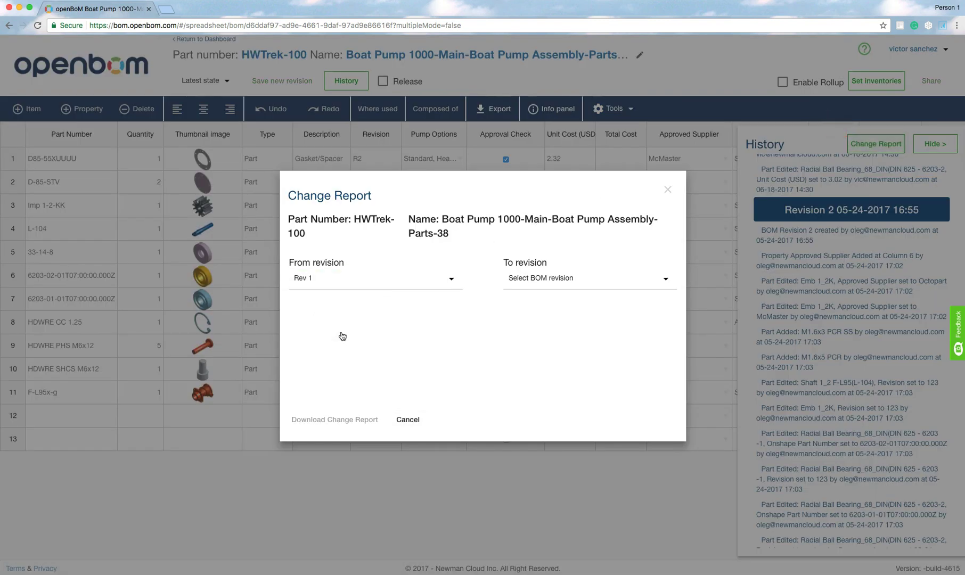
click(663, 282)
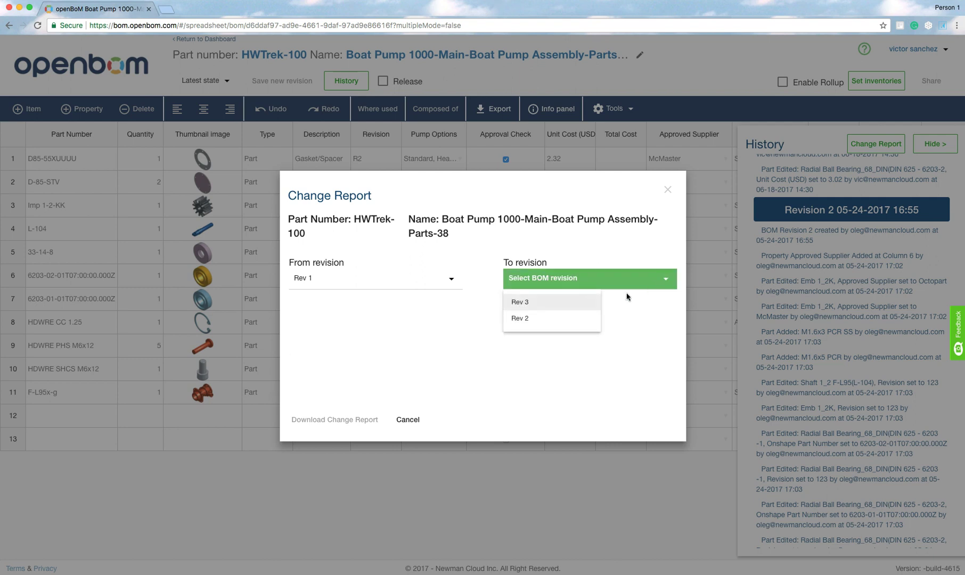
click(596, 307)
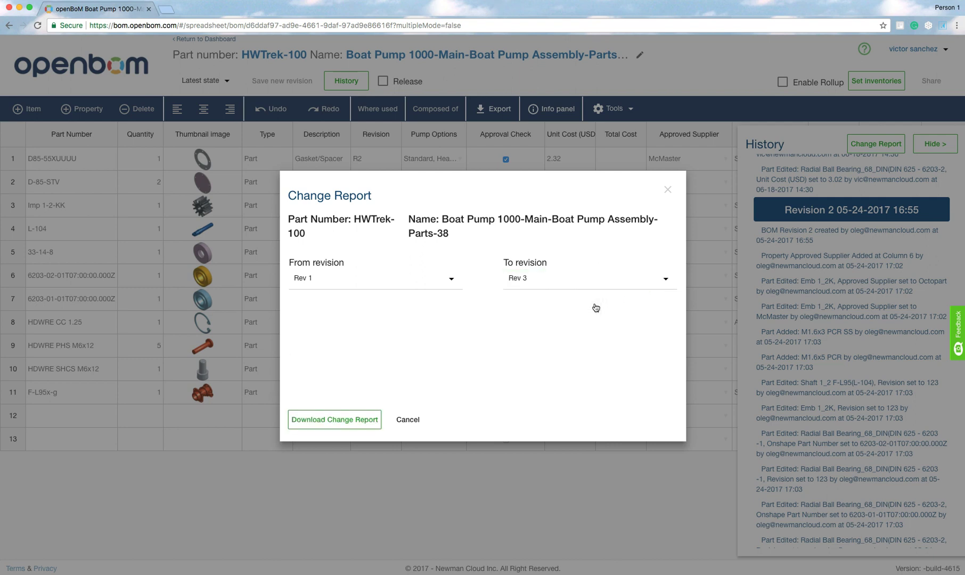
click(414, 421)
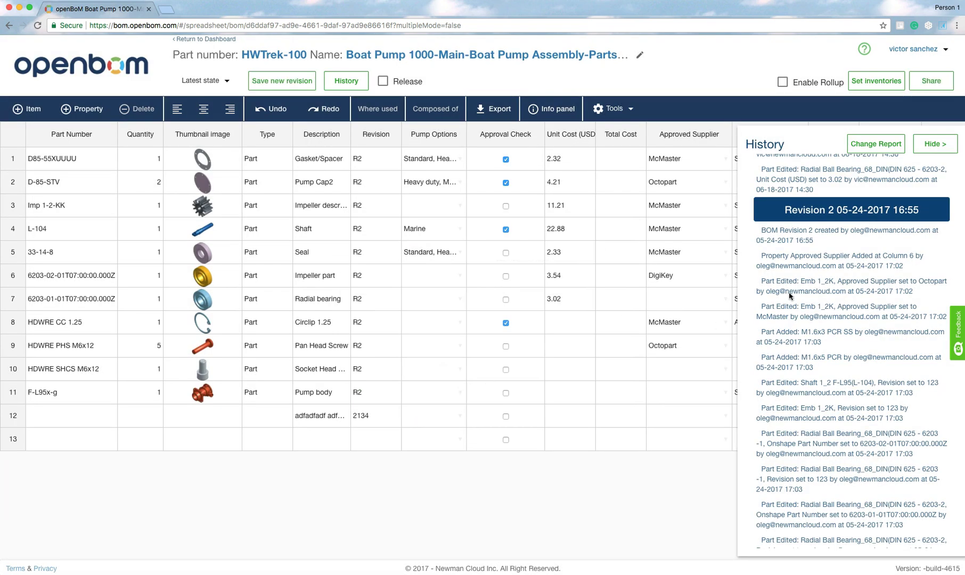
click(931, 148)
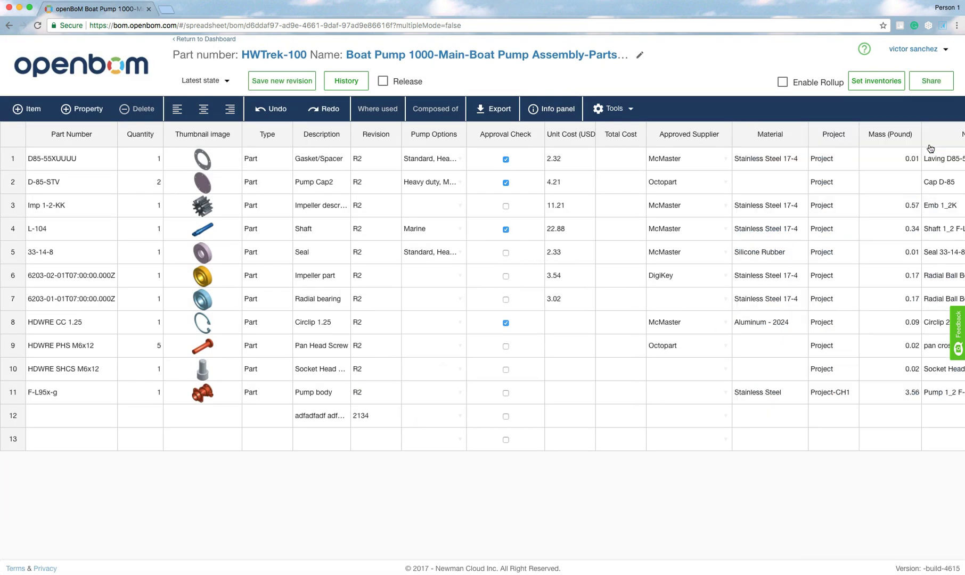
click(880, 84)
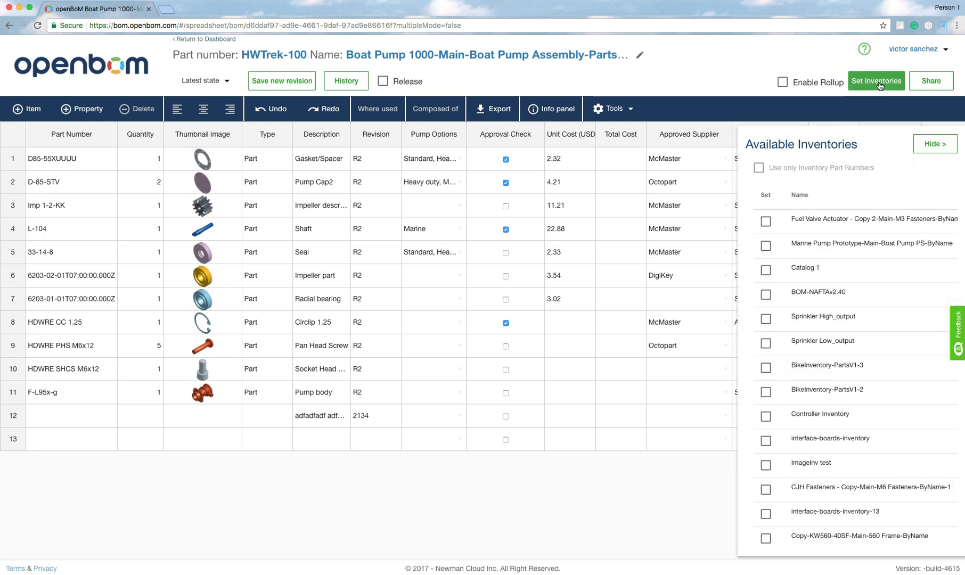
click(929, 143)
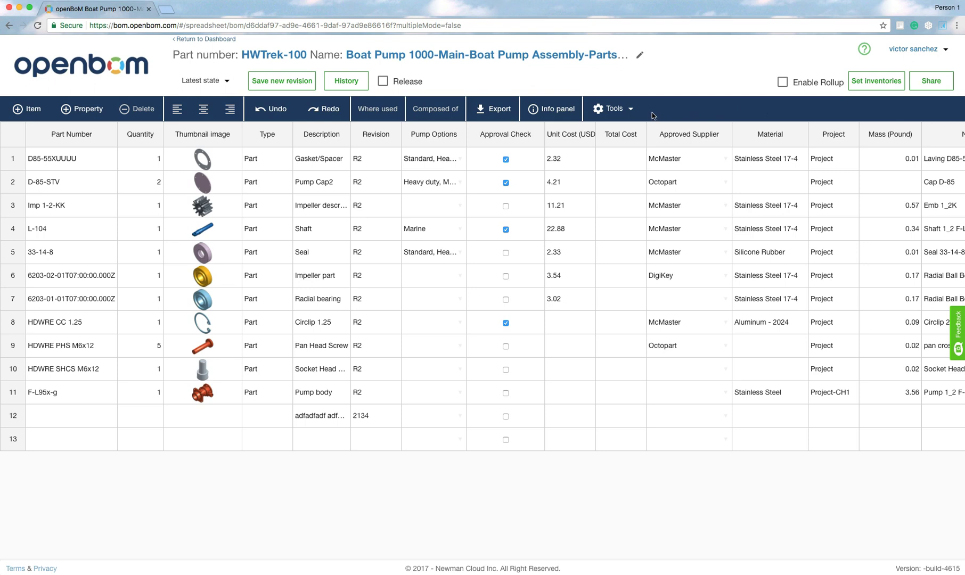
Show the BOM tools: BOM filters, Add inventory properties, Property order and Create template
click(623, 112)
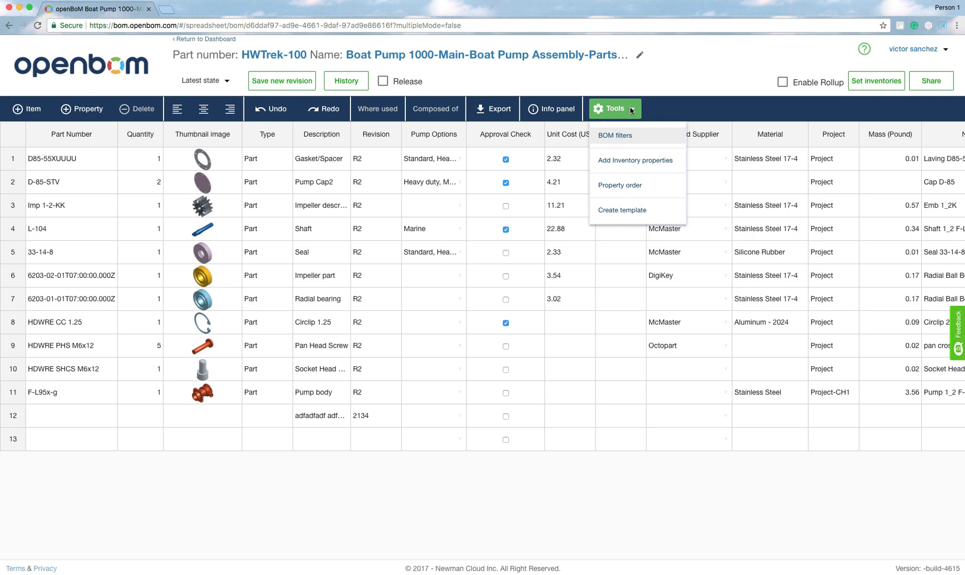
Open the Info panel, check View configuration, and view Imp 1-2-KK's properties (unit cost 11.21, McMaster)
click(561, 115)
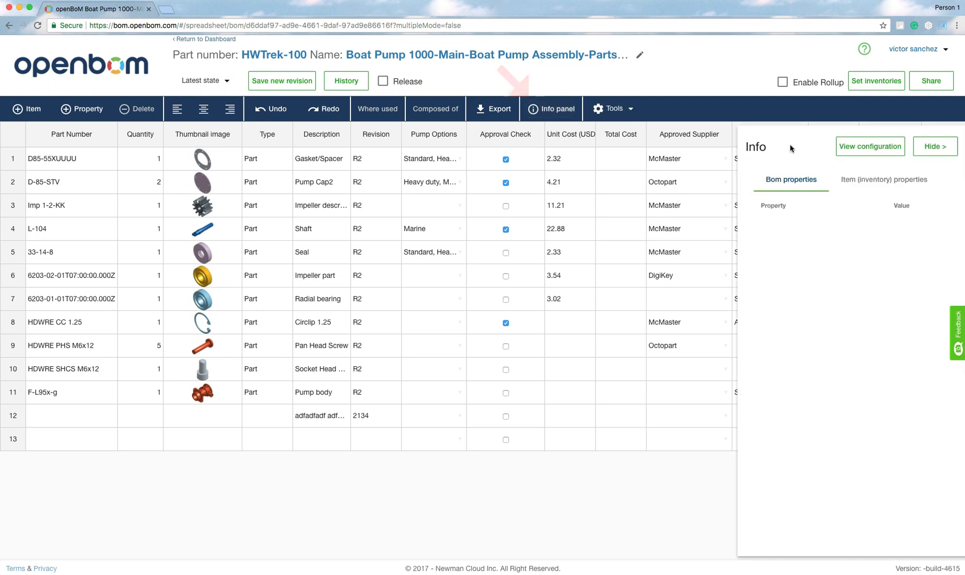
click(861, 147)
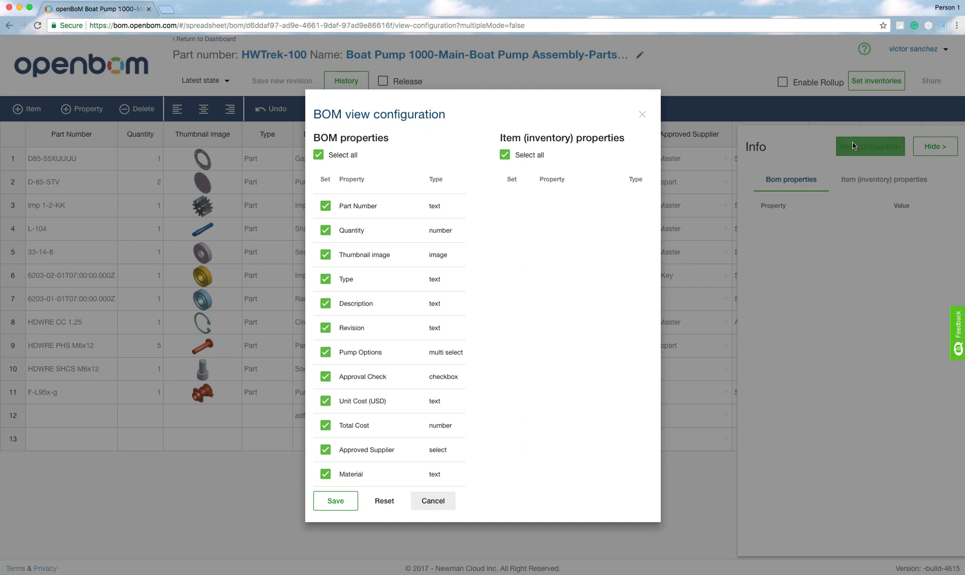
click(642, 115)
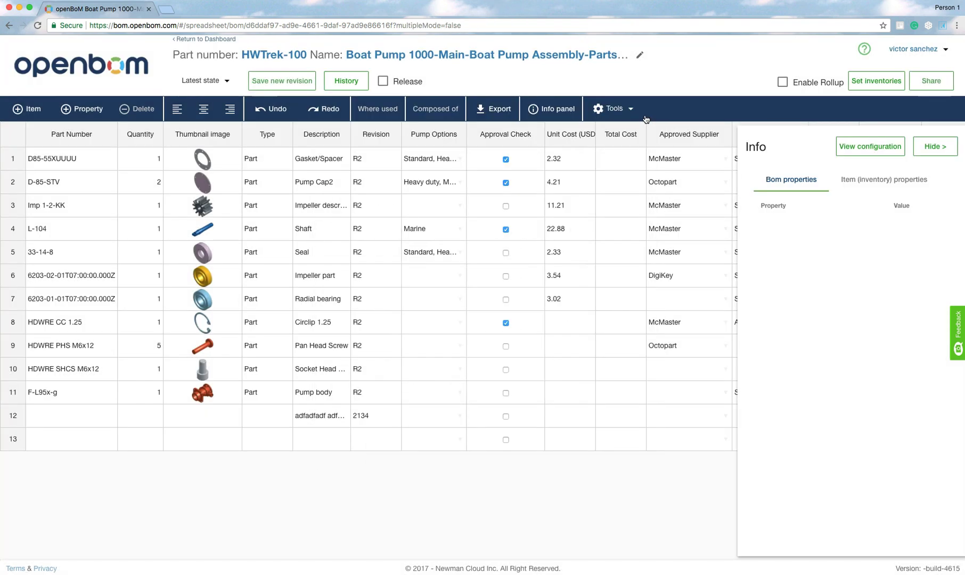
click(225, 208)
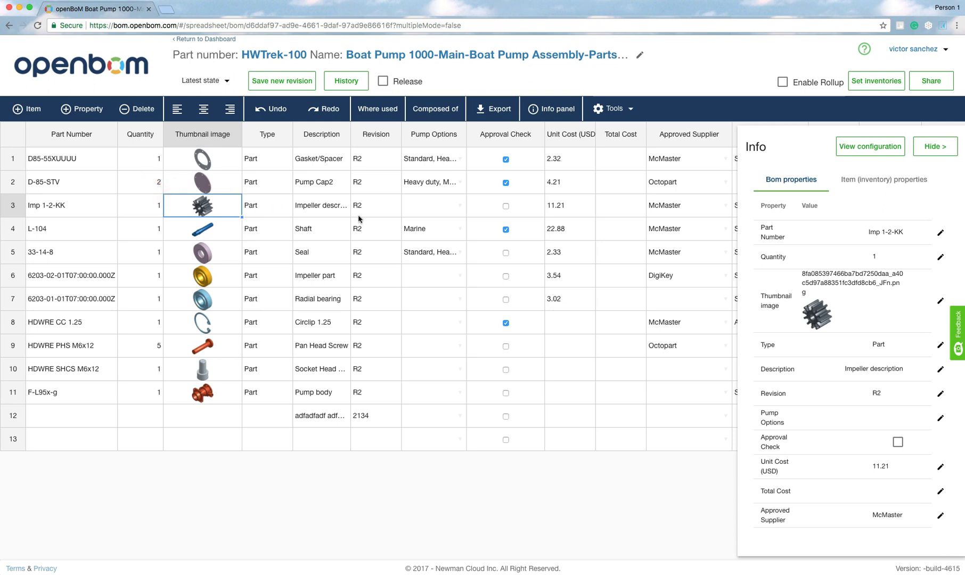
click(930, 151)
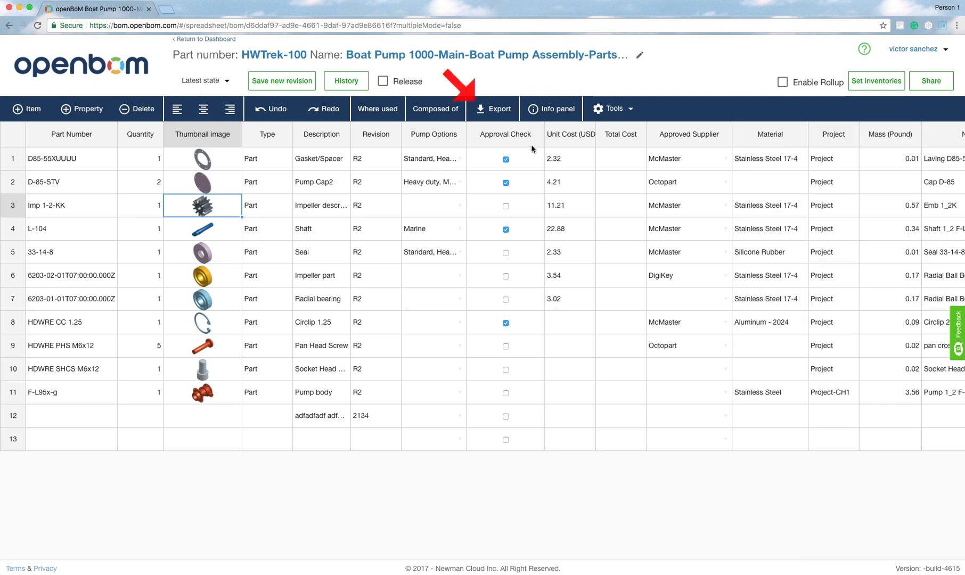
click(504, 114)
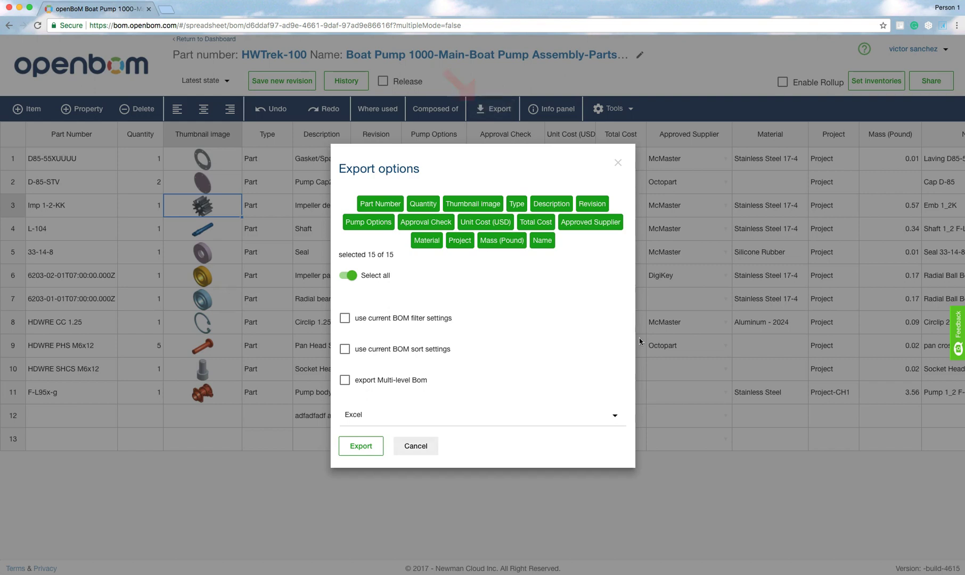
click(617, 417)
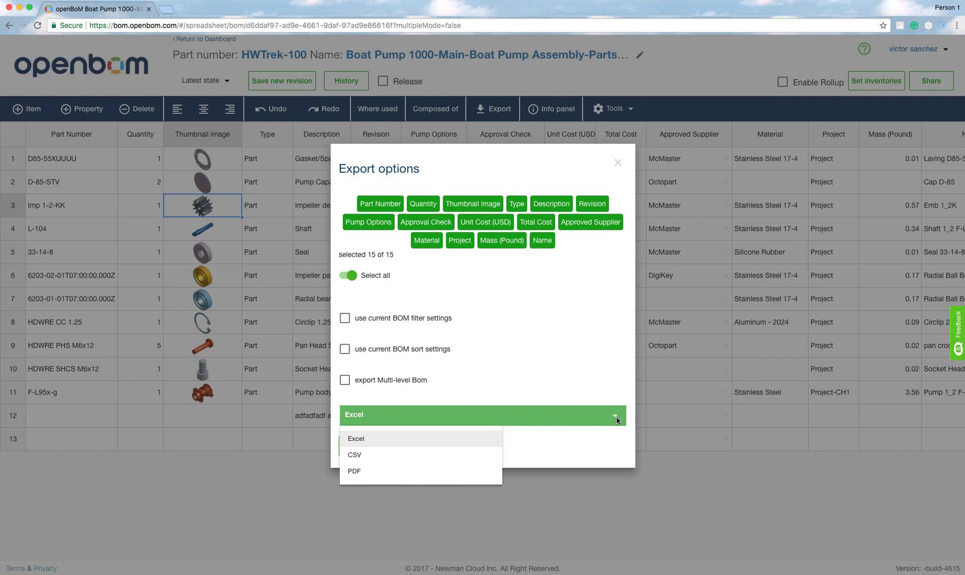
click(617, 420)
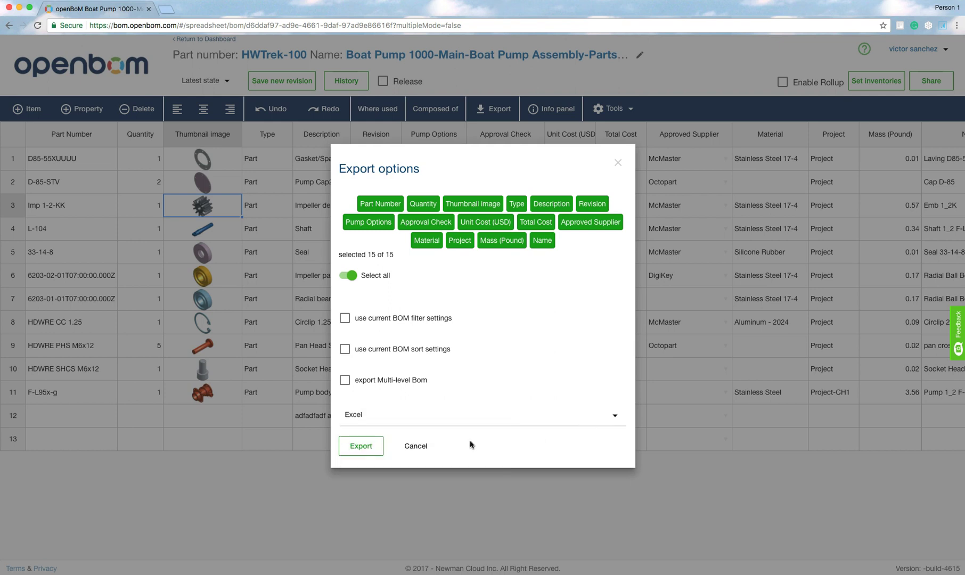
click(416, 448)
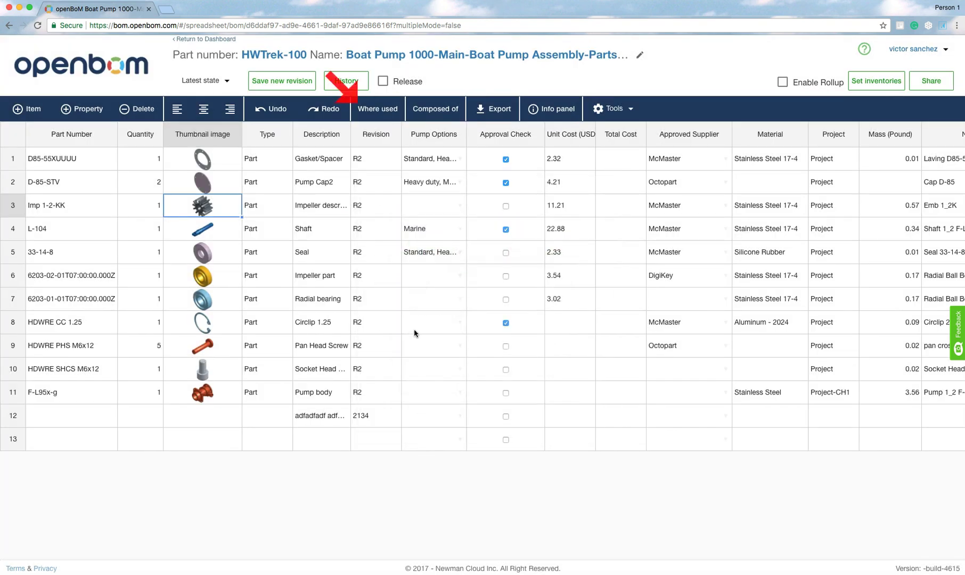
click(378, 110)
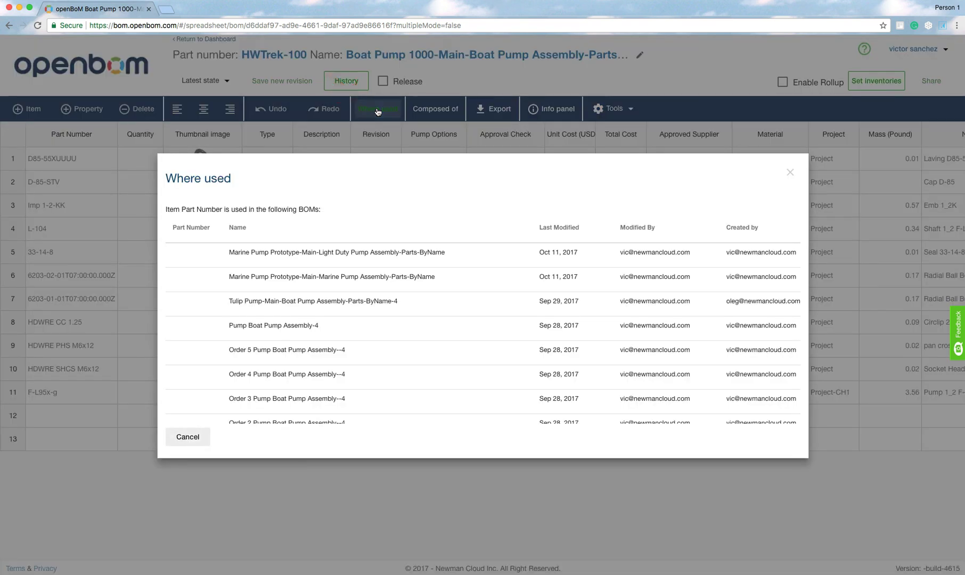
click(789, 173)
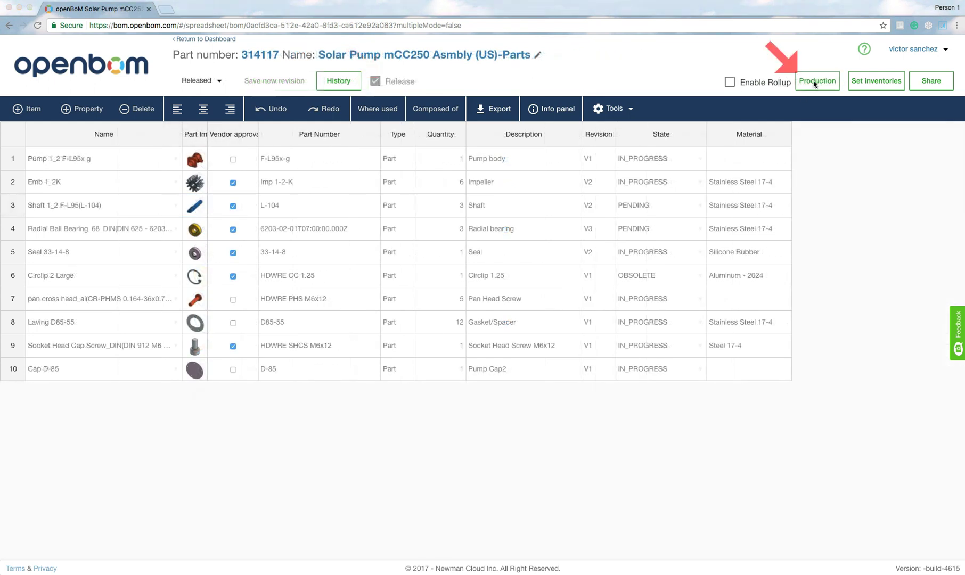
Open the Solar Pump BOM's Production orders and cancel adding a new batch
click(821, 82)
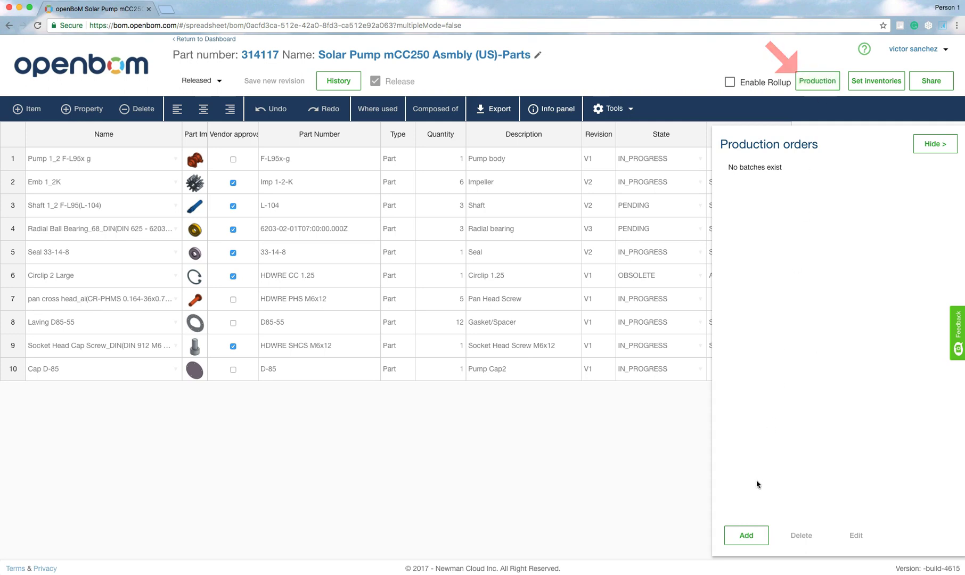
click(745, 536)
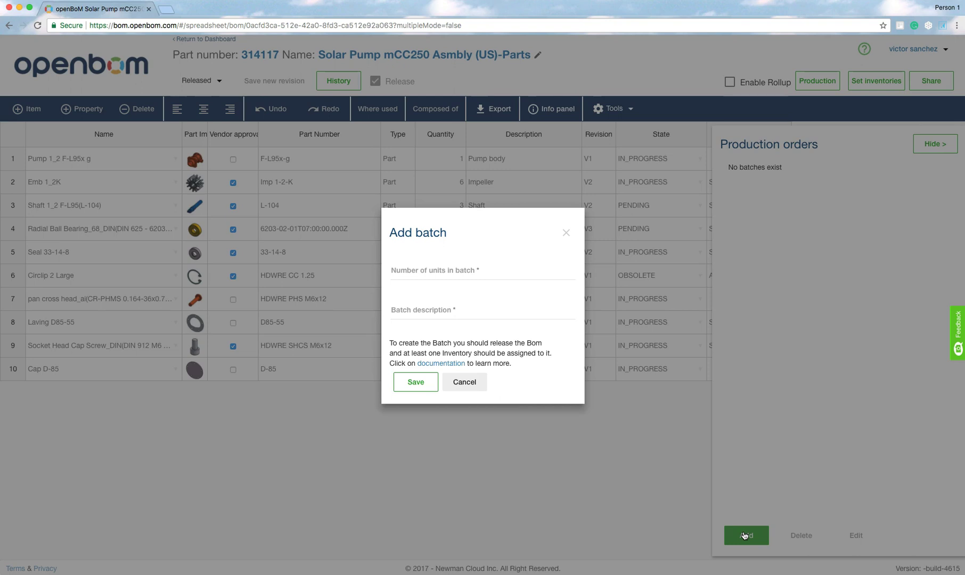
click(467, 382)
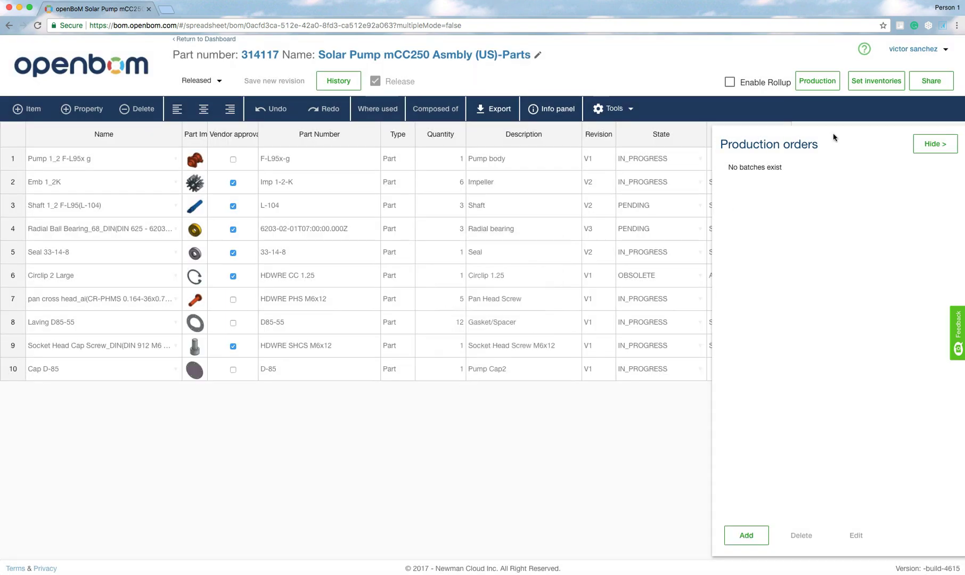
Close the production panel and enable rollup on Order 1 Sprinkler BOM v2, totalling 281.25
click(935, 145)
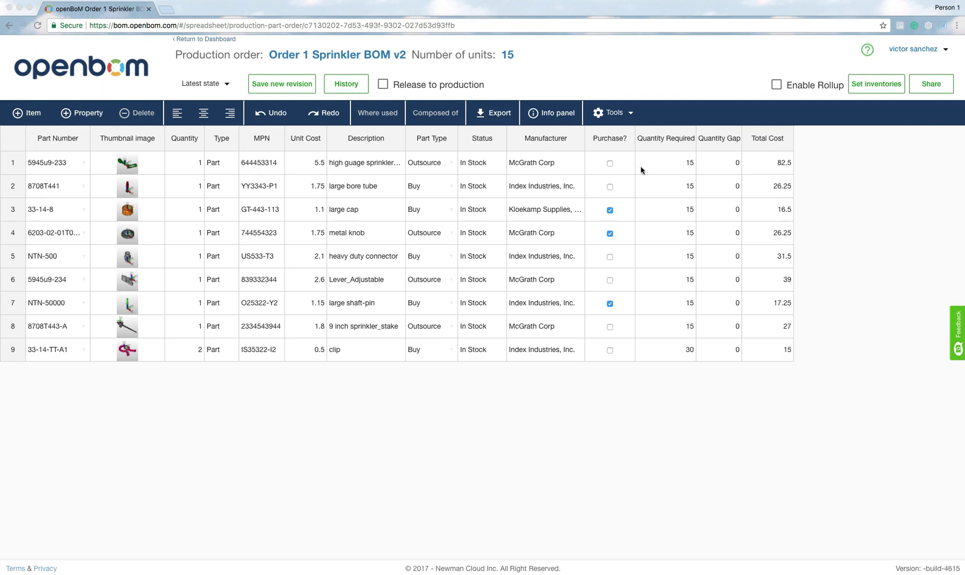
click(777, 85)
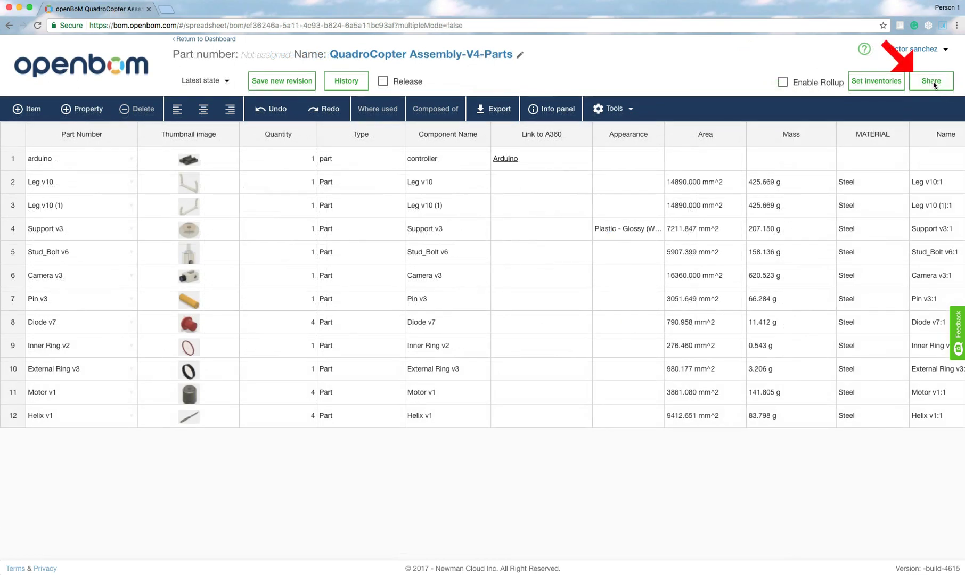
Review the BOM's sharing settings, then select Camera v3's quantity and Link to A360 cells
click(932, 82)
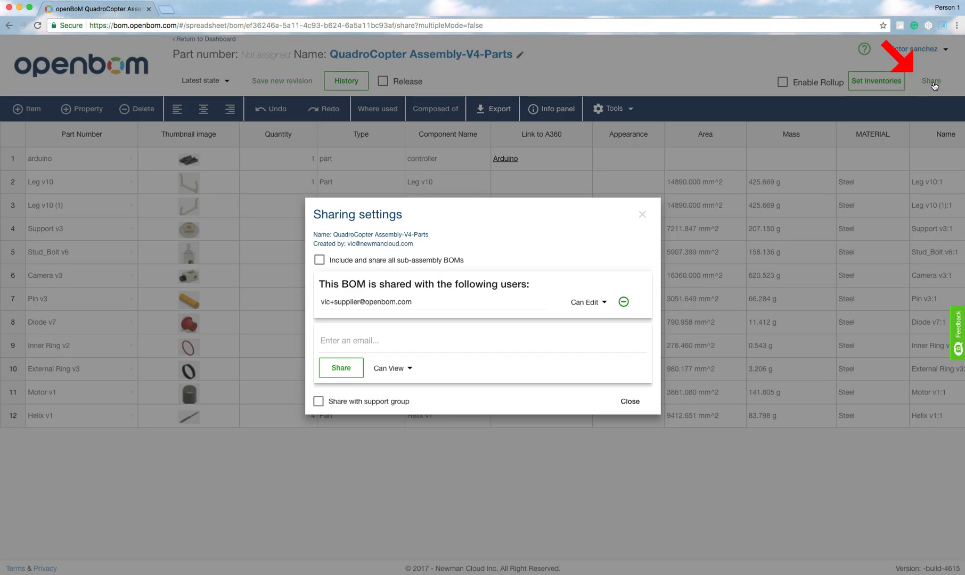
click(635, 403)
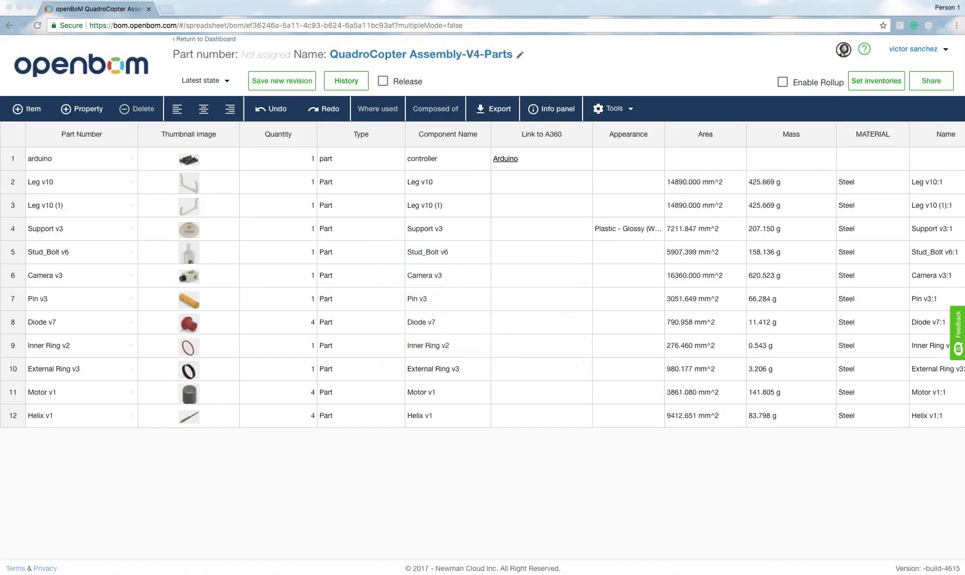
click(278, 276)
key(Right)
key(Right)
key(Right)
Enter Plastic as the Diode v7 part's Appearance
click(618, 330)
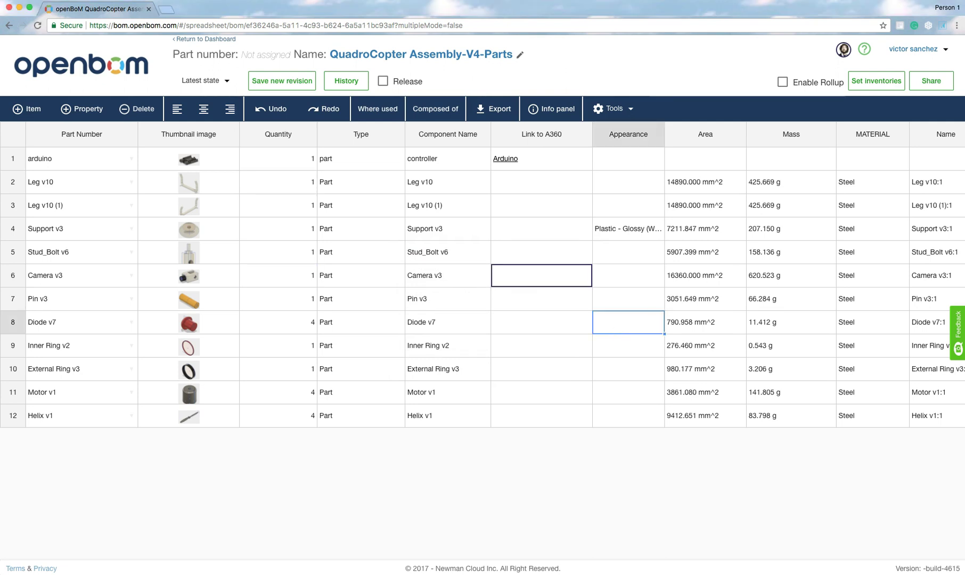
text(Plastic)
key(Return)
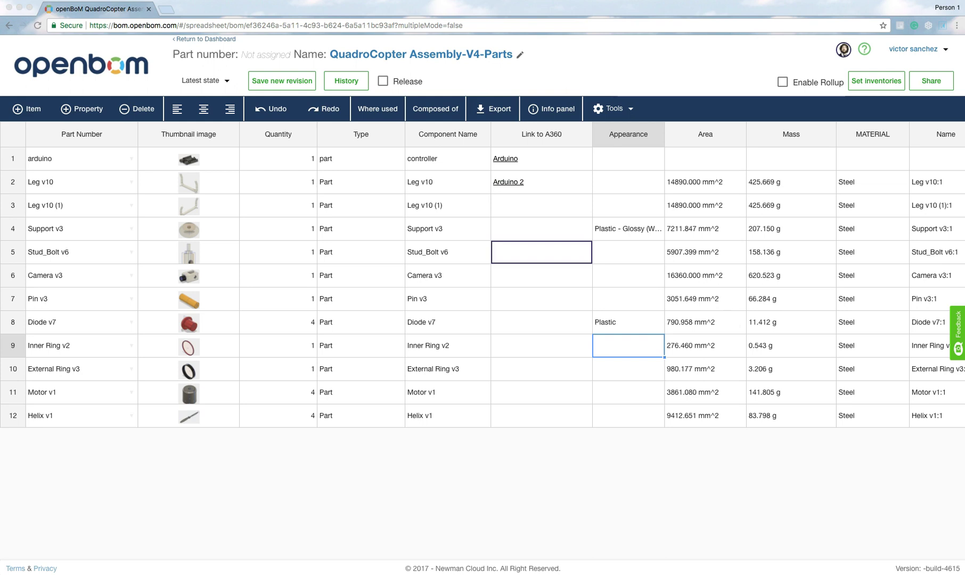
click(532, 254)
right_click(532, 254)
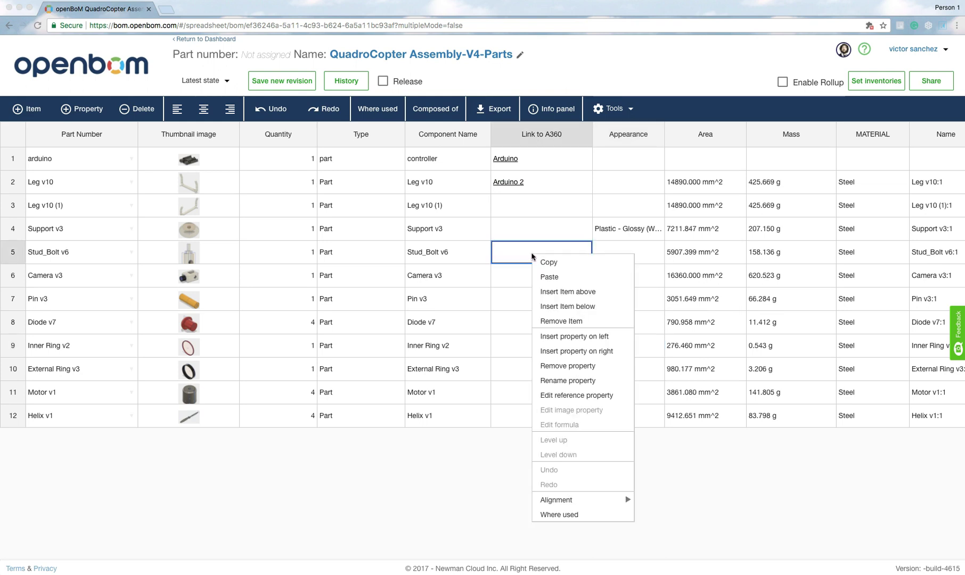
click(559, 395)
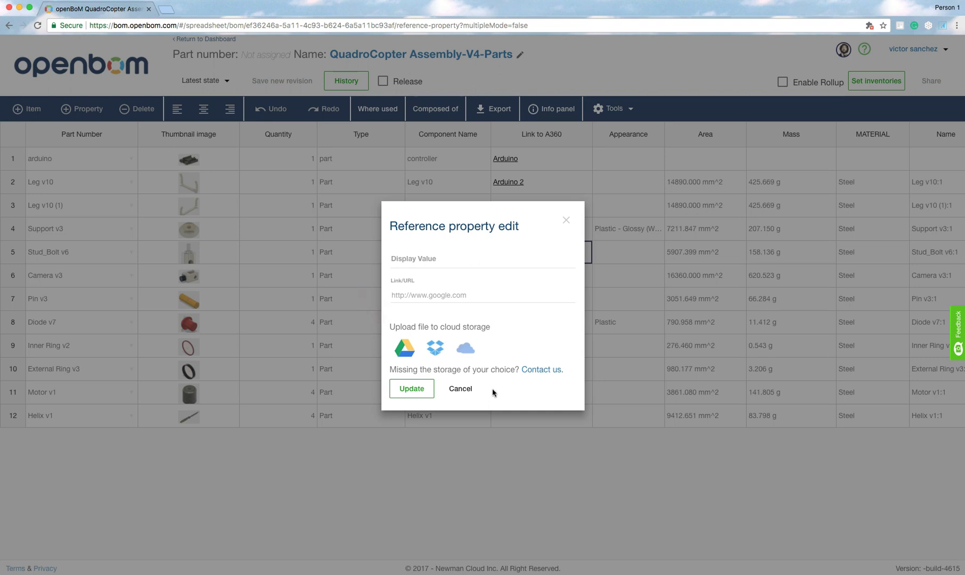
click(461, 389)
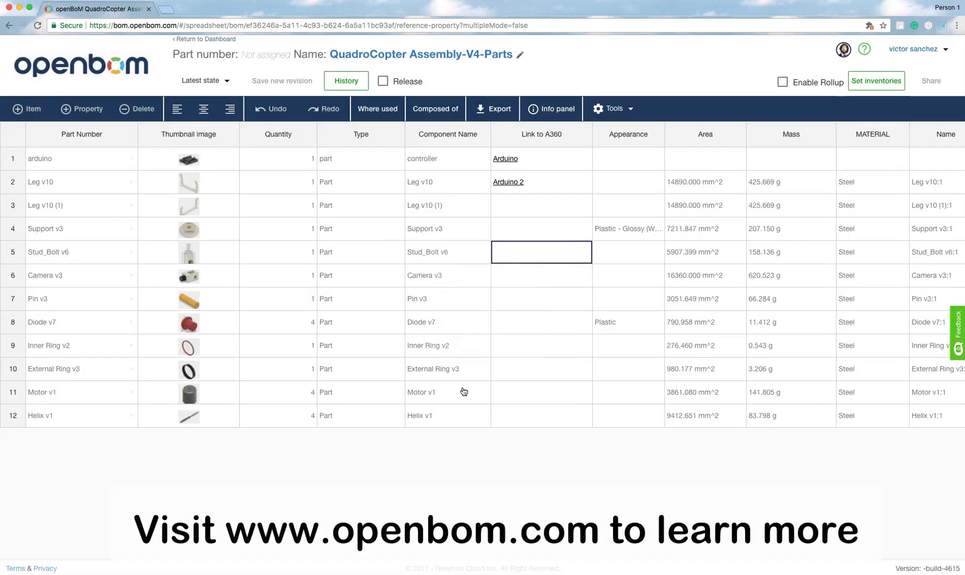